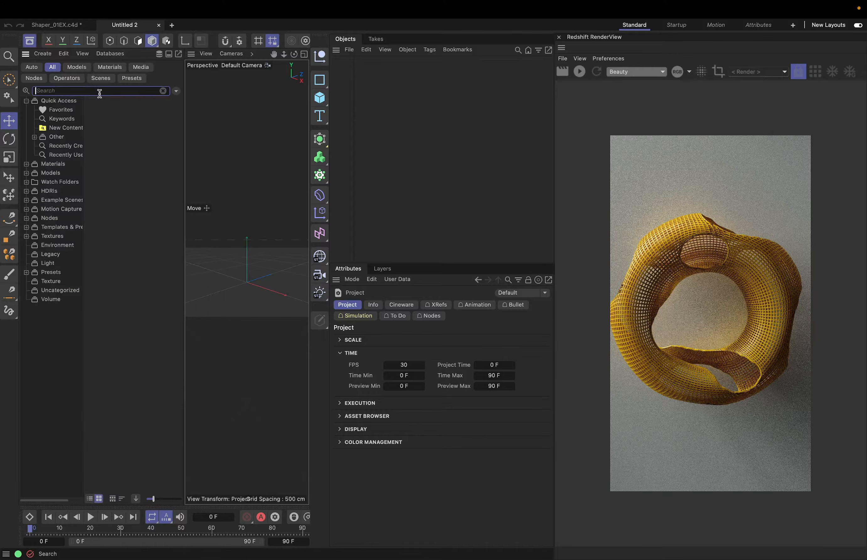
Import the Line Shaper.zip asset archive from the C4D folder into the asset database and dismiss the skipped-assets report
left_click(43, 54)
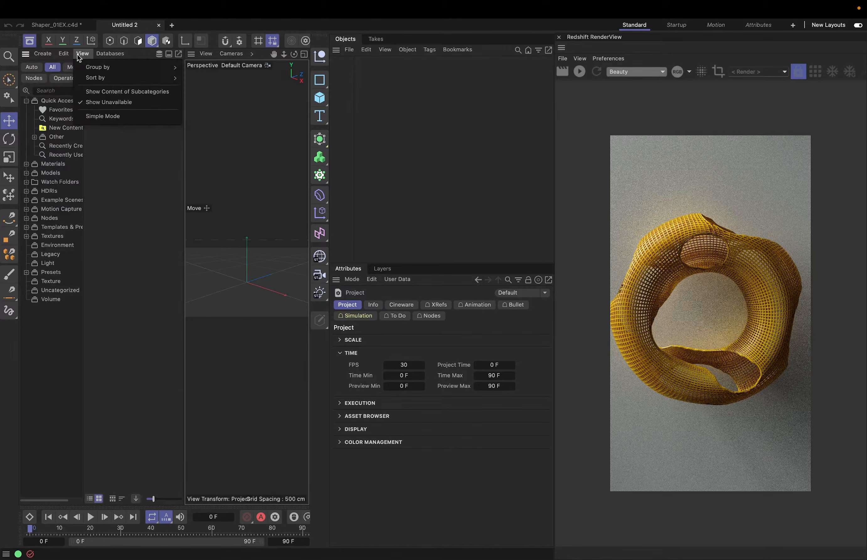
mouse_move(92, 55)
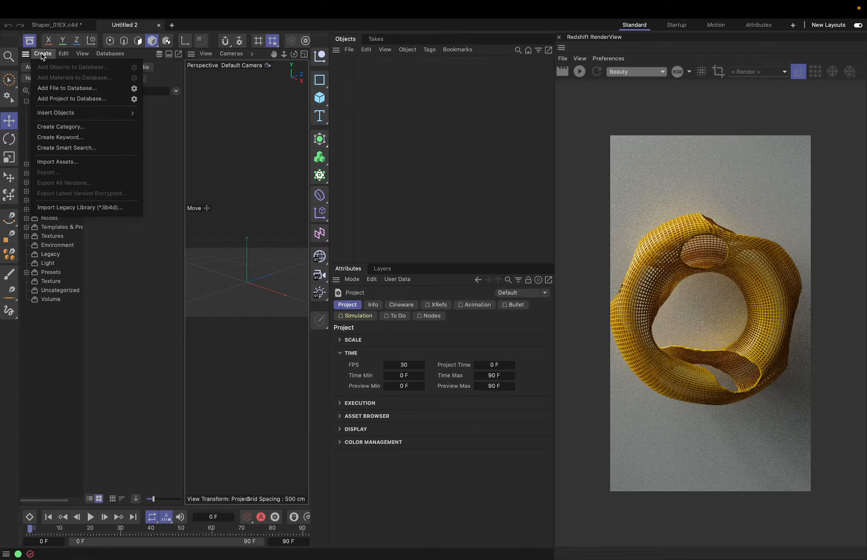
left_click(57, 162)
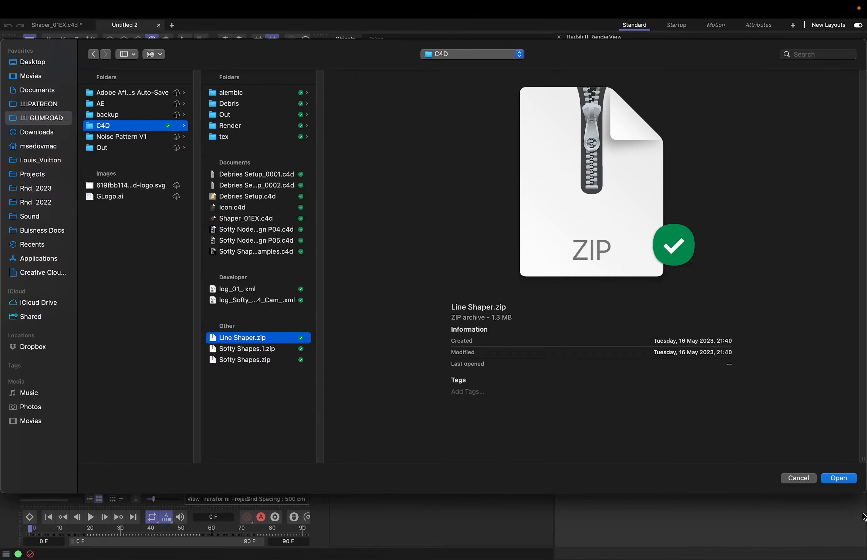
left_click(838, 479)
left_click(659, 368)
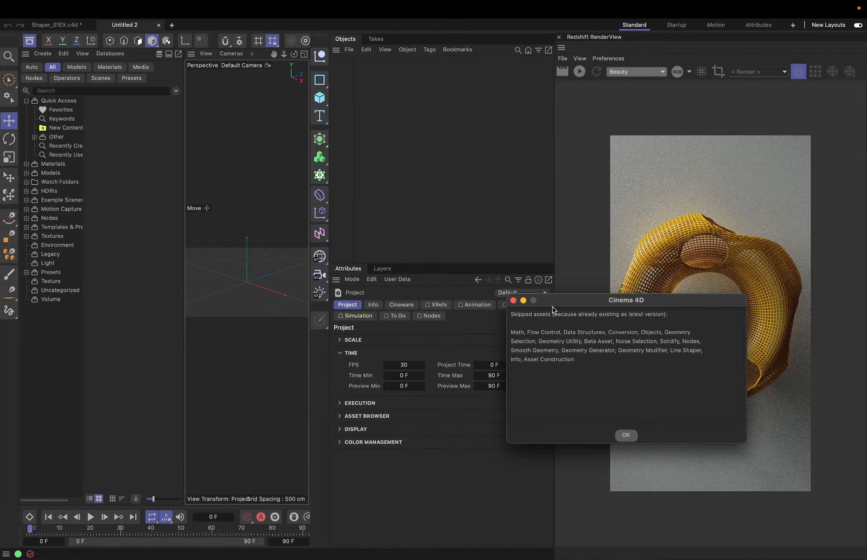
left_click_drag(553, 307, 355, 167)
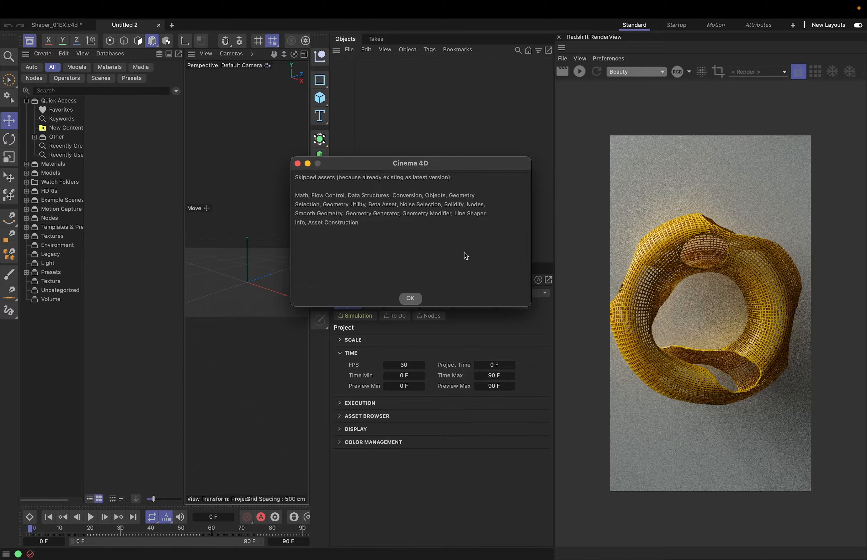
left_click_drag(430, 166, 411, 166)
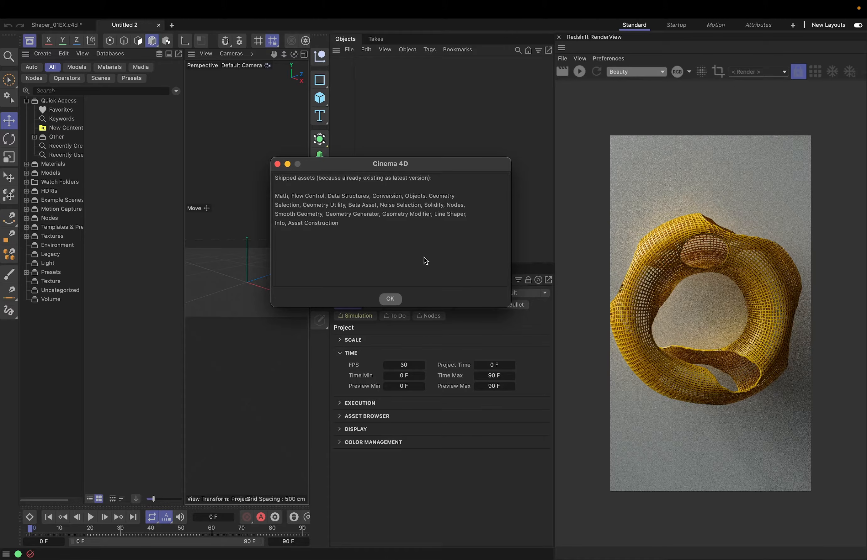
left_click_drag(388, 167, 378, 167)
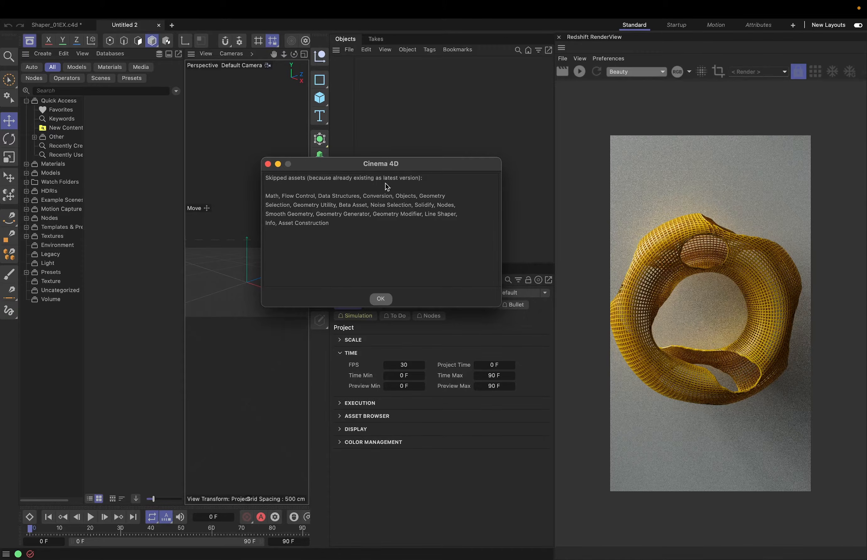
left_click(381, 299)
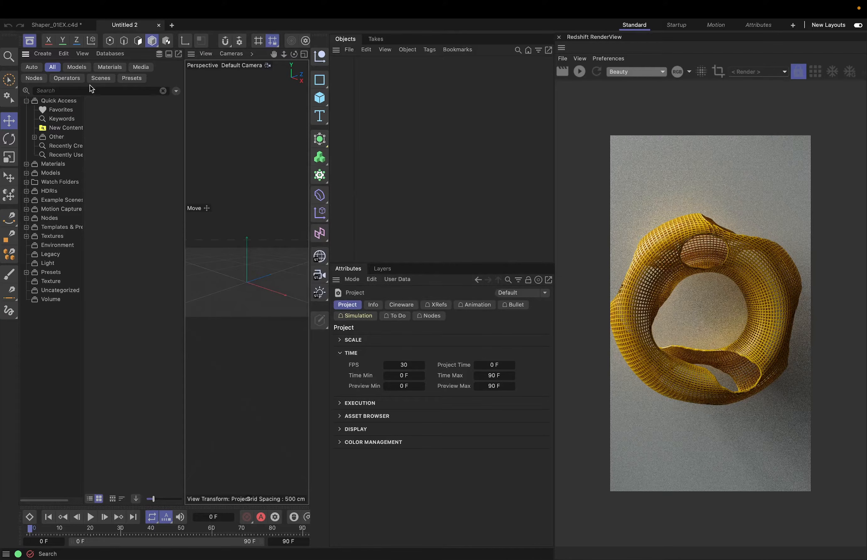
Search the Asset Browser for "shaper", add the Line Shaper generator to the scene, and close the browser
left_click(80, 91)
type("shaper")
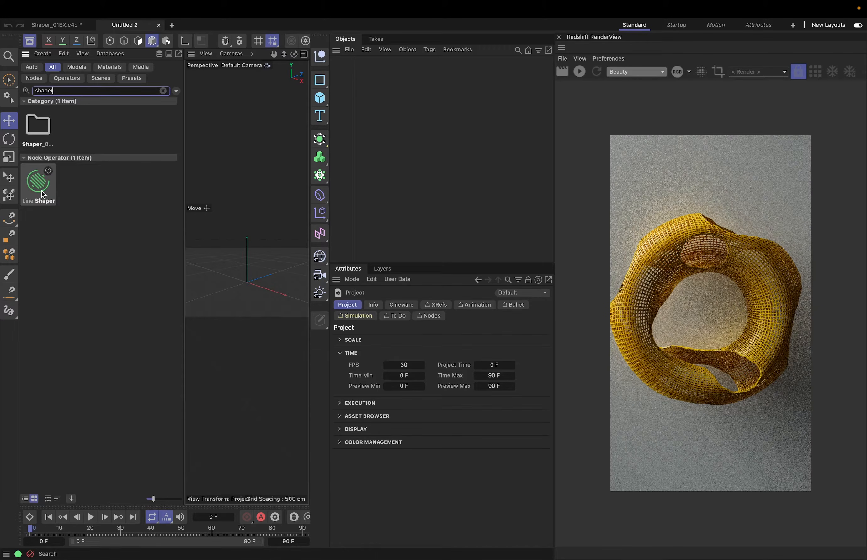
left_click_drag(42, 191, 345, 70)
left_click(30, 41)
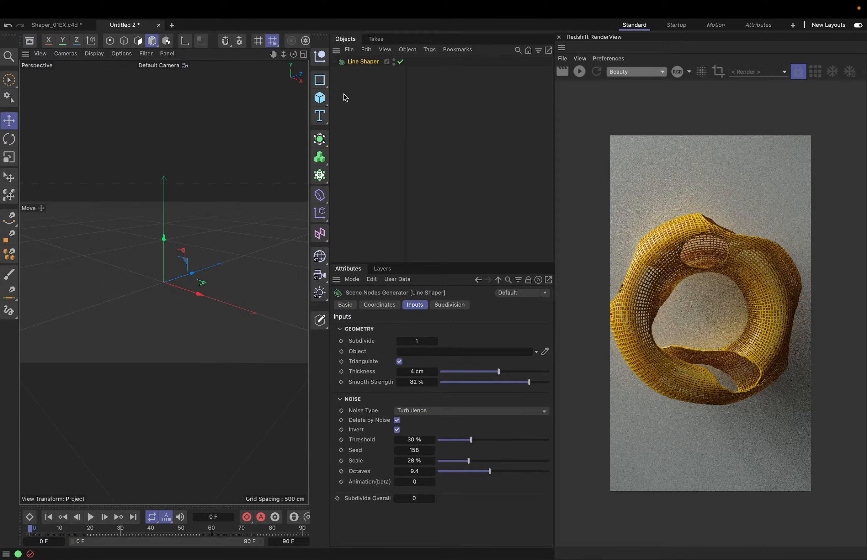
Select Line Shaper, enlarge the attribute area, and review its Geometry and Noise input settings
left_click(402, 130)
left_click(363, 62)
left_click_drag(450, 263, 453, 194)
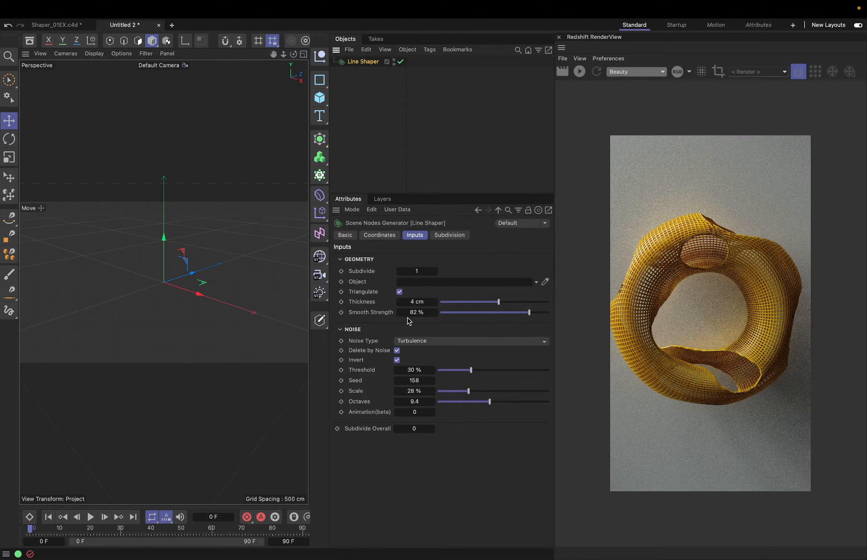
left_click(360, 330)
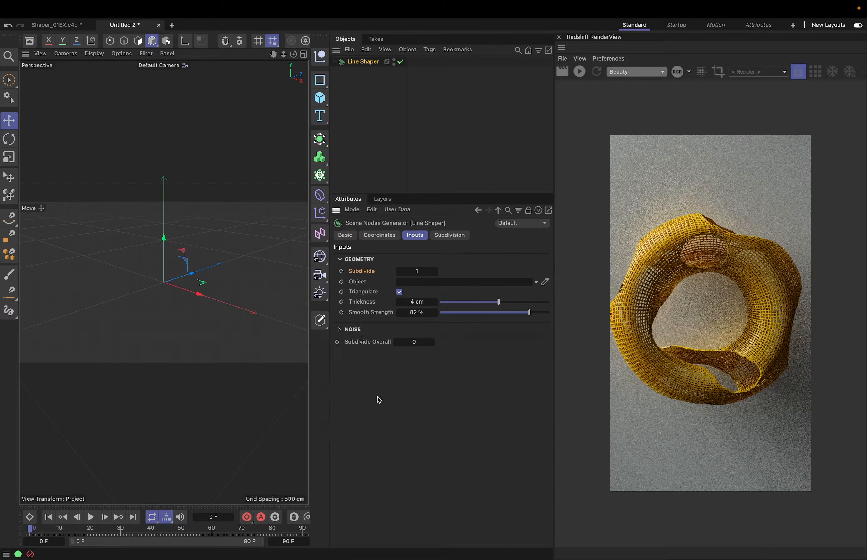
left_click(342, 330)
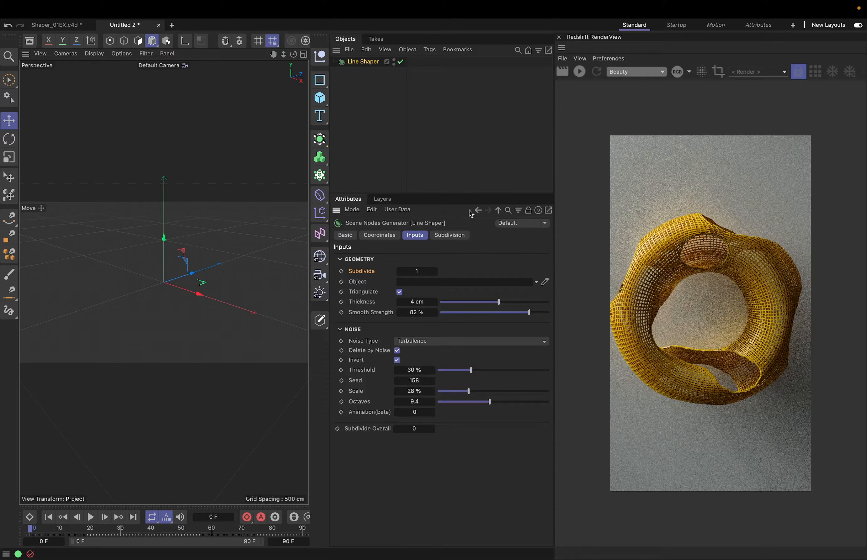
Add a torus with -Z orientation and display it from the front with shading and wireframe lines
left_click(320, 98)
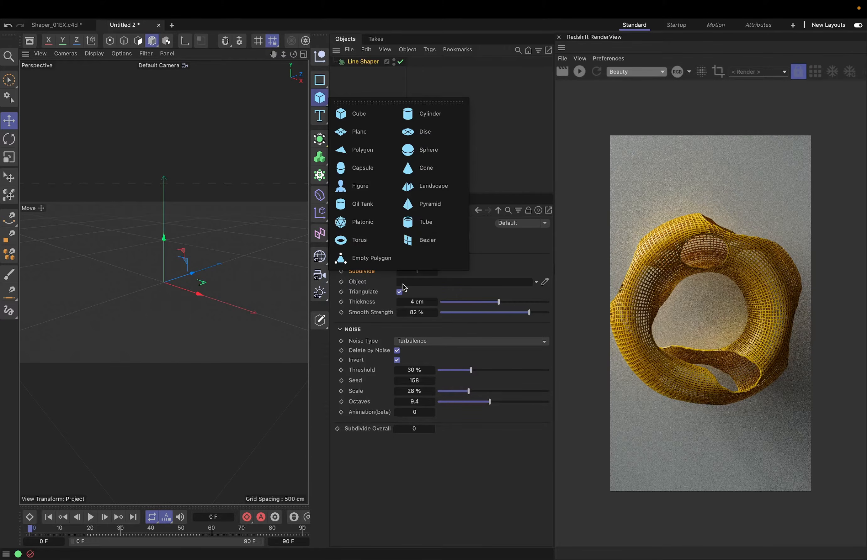
left_click(361, 247)
left_click(534, 301)
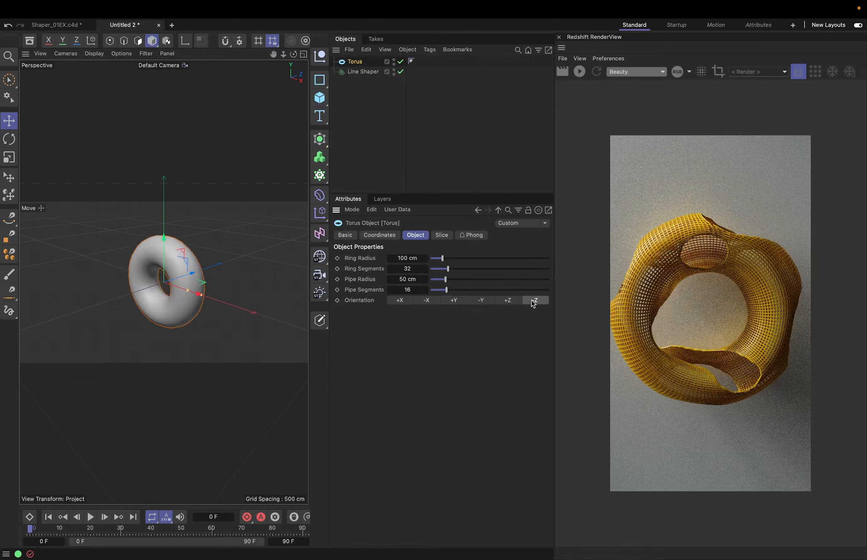
key("n")
key("b")
mouse_move(187, 285)
left_mouse_down("alt")
mouse_move(262, 257)
mouse_move(253, 256)
left_mouse_up("alt")
Assign the torus as Line Shaper's input Object and hide the original torus in the viewport and render
left_click(359, 72)
left_click_drag(353, 62, 427, 283)
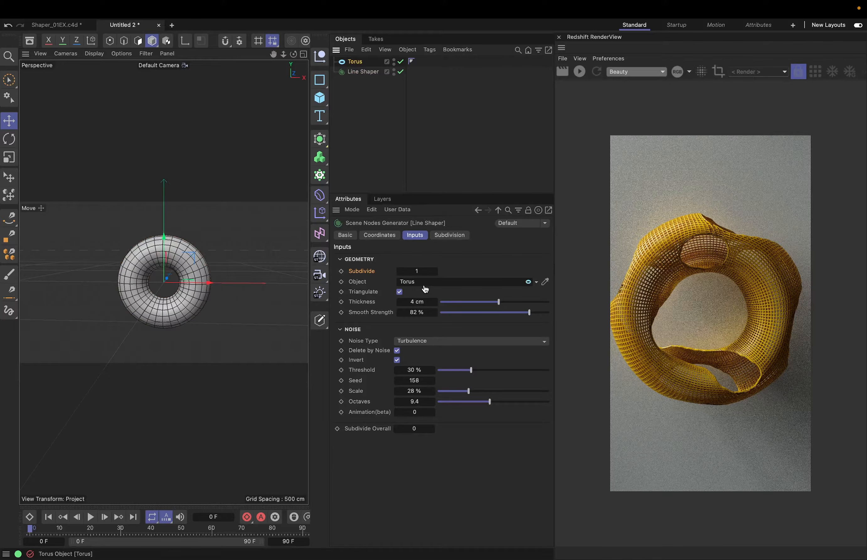
left_click(394, 65)
left_click(394, 61)
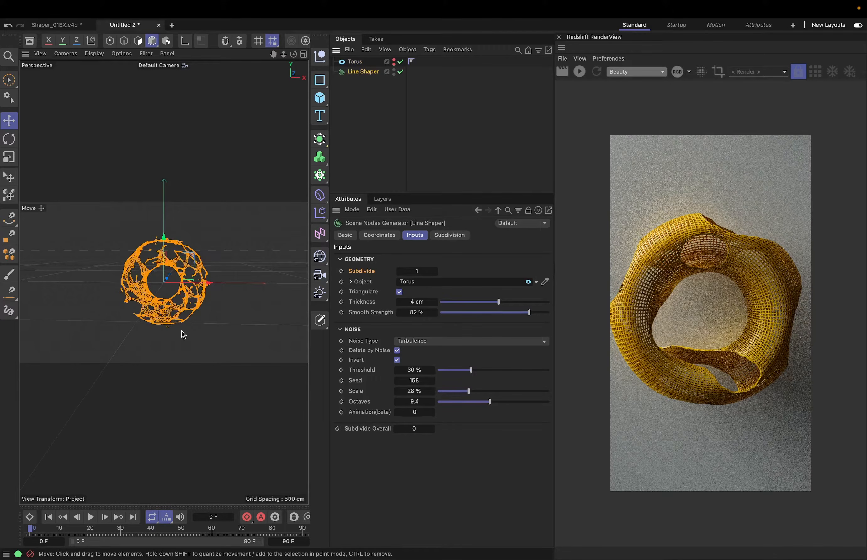
Set Line Shaper's Smooth Strength to 77 % and Subdivide Overall to 1, and try Subdivide at 2 before returning it to 1
scroll(223, 282, "up", 5)
right_click_drag(221, 278, 222, 277, "alt")
middle_click_drag(155, 289, 168, 290, "alt")
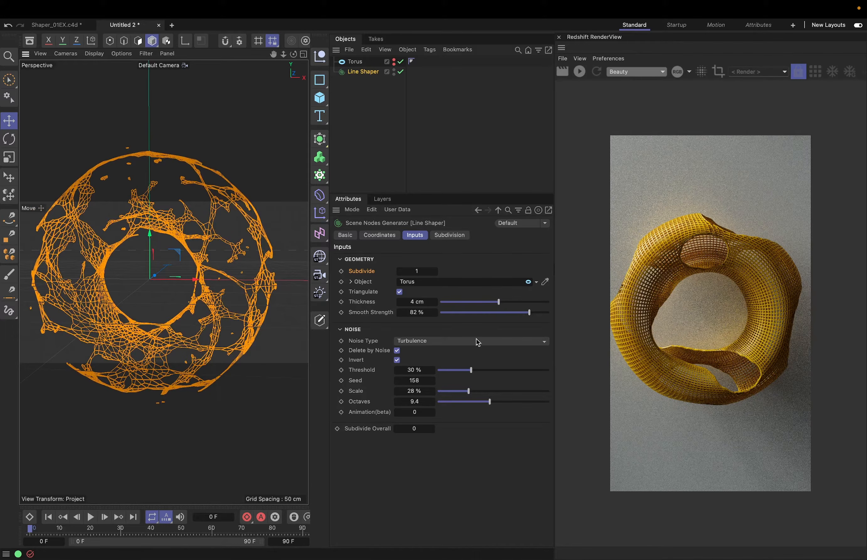
mouse_move(530, 317)
left_mouse_down()
mouse_move(547, 318)
mouse_move(524, 316)
left_mouse_up()
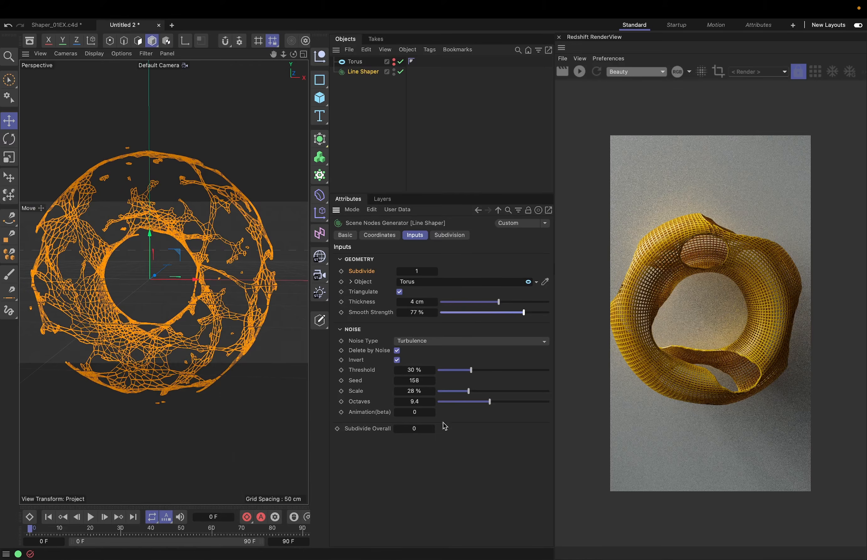
left_click(432, 429)
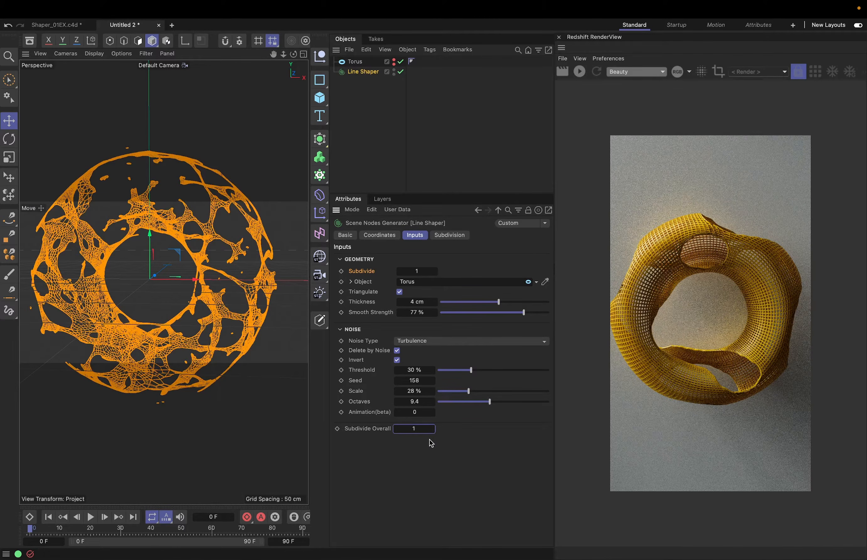
left_click(436, 273)
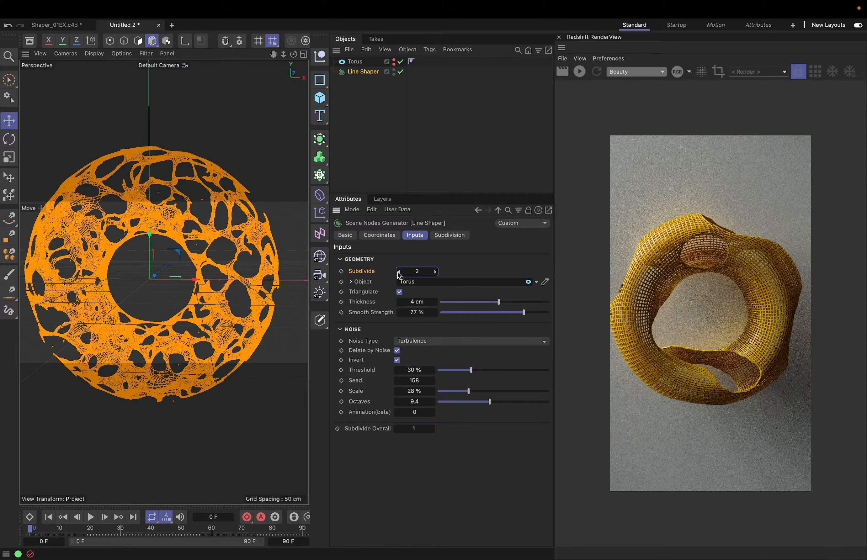
left_click(399, 271)
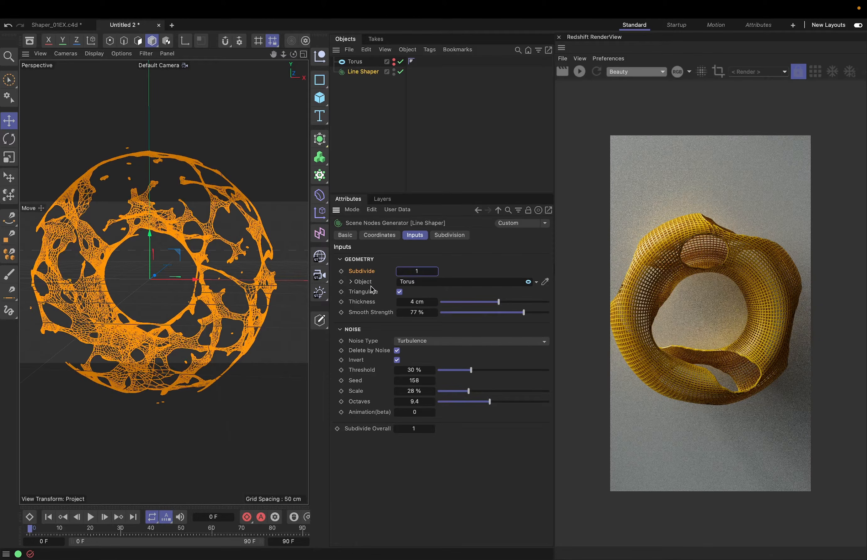
Turn off Triangulate on the Line Shaper and set its Smooth Strength to 85 %
left_click(400, 293)
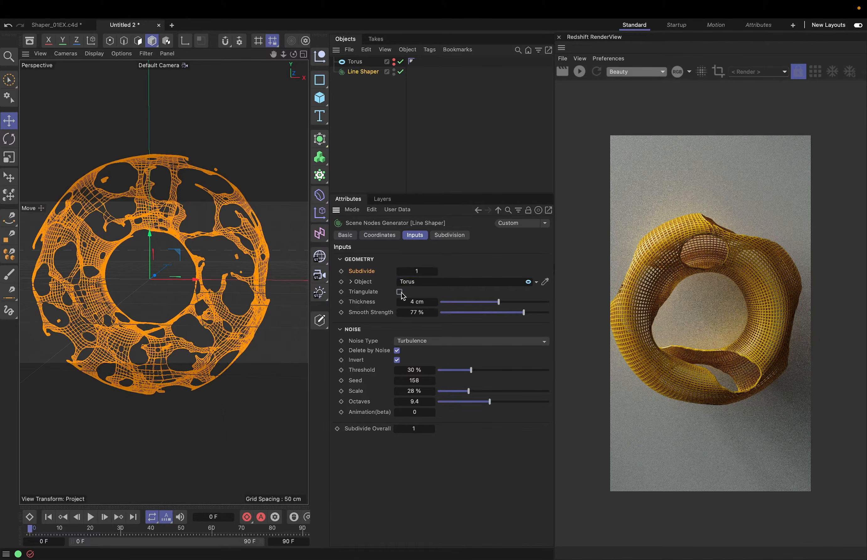
left_click(401, 294)
left_click(402, 294)
left_click_drag(525, 313, 533, 313)
Configure the Line Shaper noise with type Perlin, Threshold 27 %, Scale 75 % and Octaves 7.3
left_click_drag(471, 370, 481, 404)
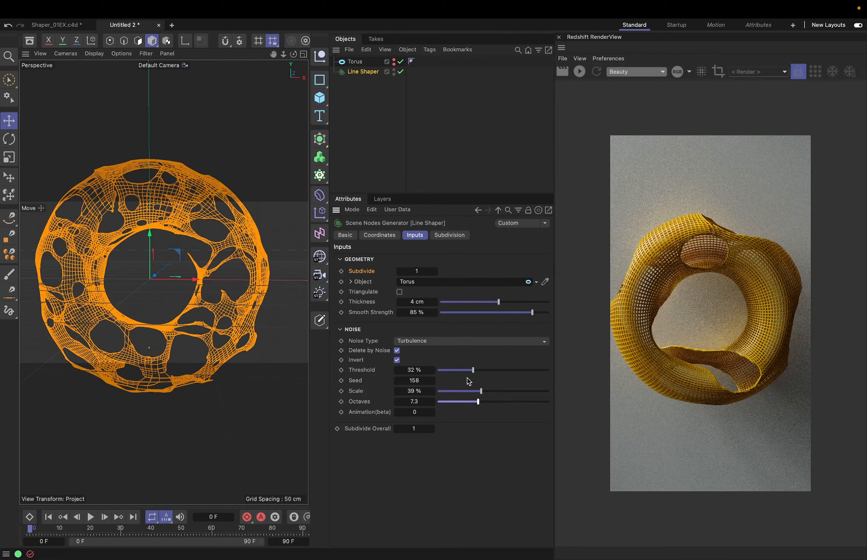
left_click(431, 342)
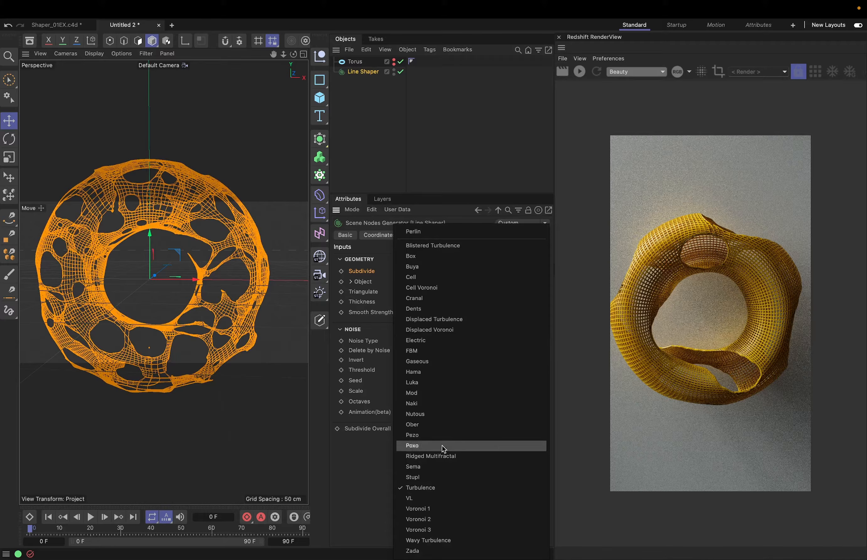
left_click(413, 232)
left_click_drag(474, 371, 526, 393)
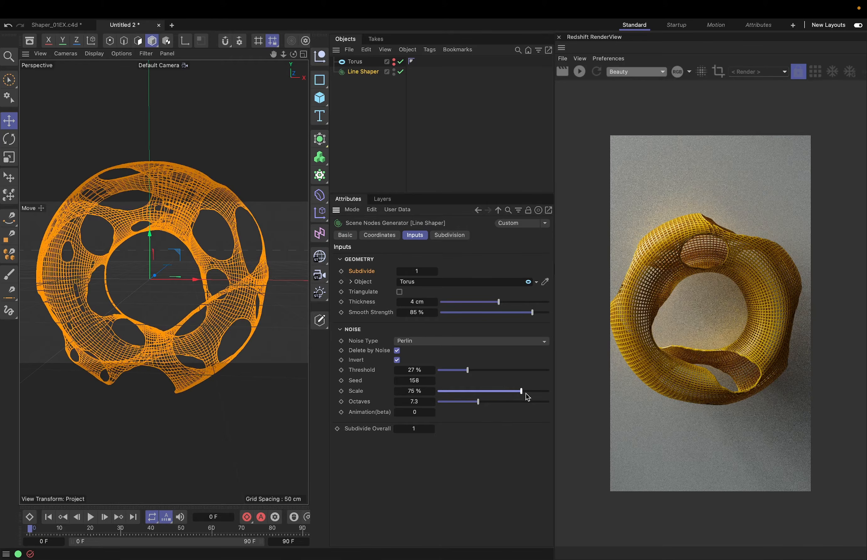
Switch to the Shaper_01EX.c4d document and start the Redshift interactive render
left_click(62, 25)
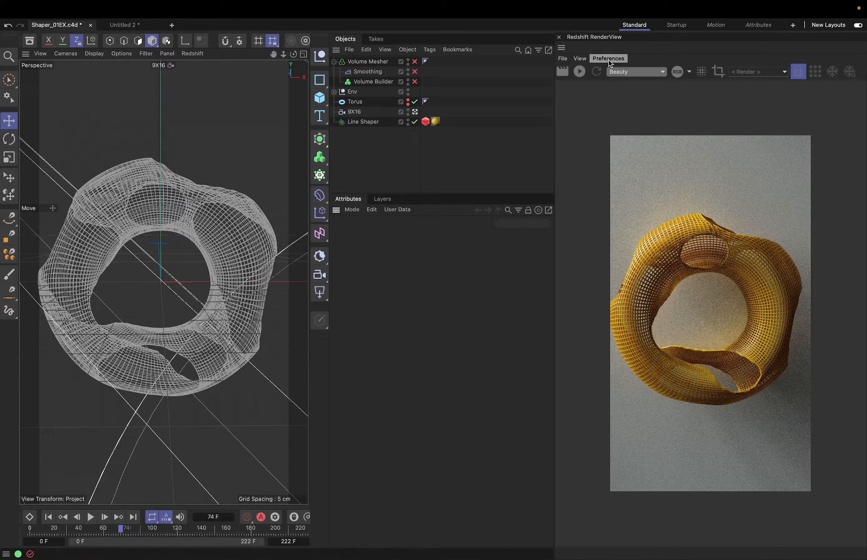
left_click(580, 72)
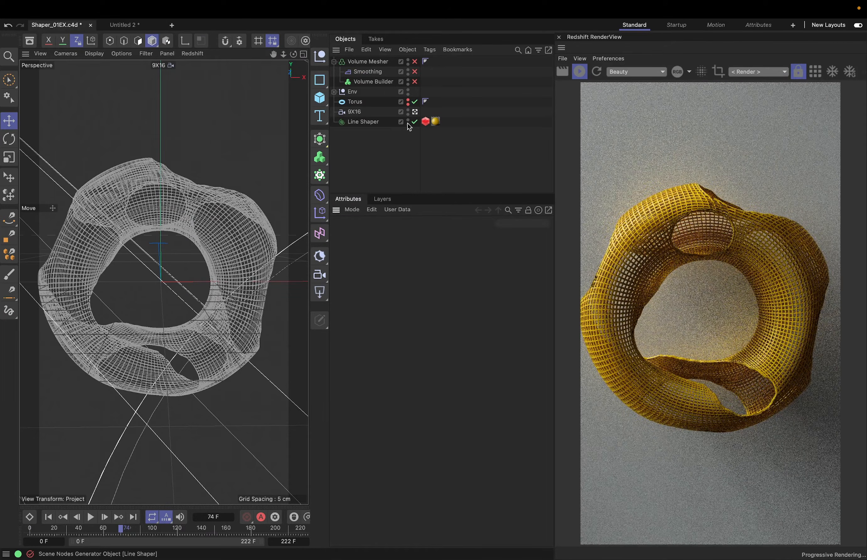
Examine the Curve settings and available curve modes of Line Shaper's Redshift Object tag, leaving Boxes selected
left_click(397, 124)
left_click(426, 121)
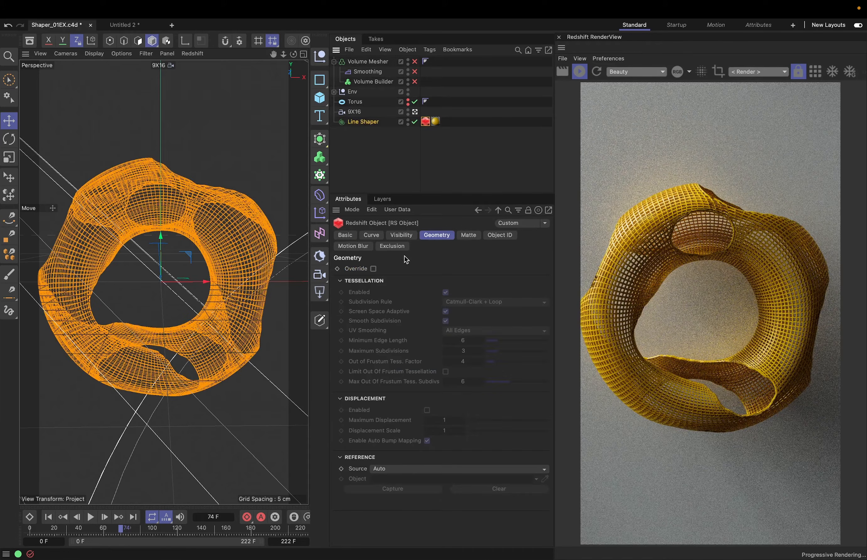
left_click(371, 235)
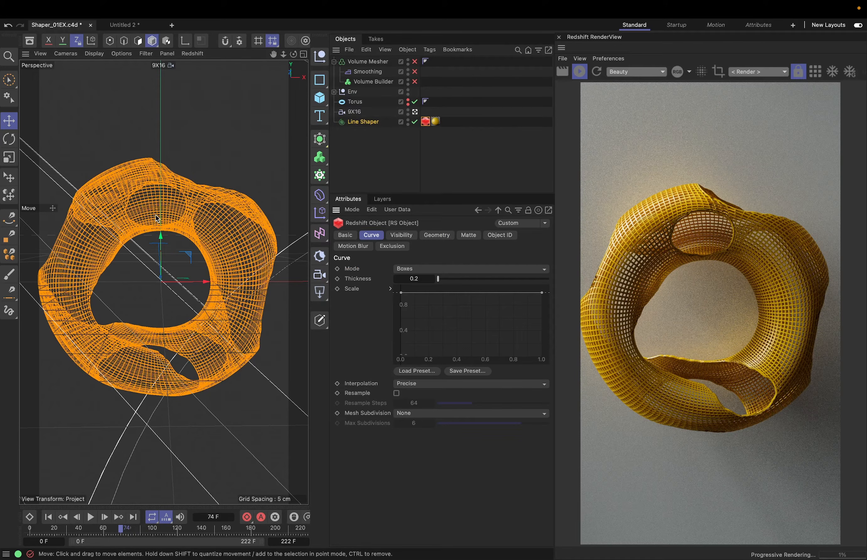
left_click(412, 271)
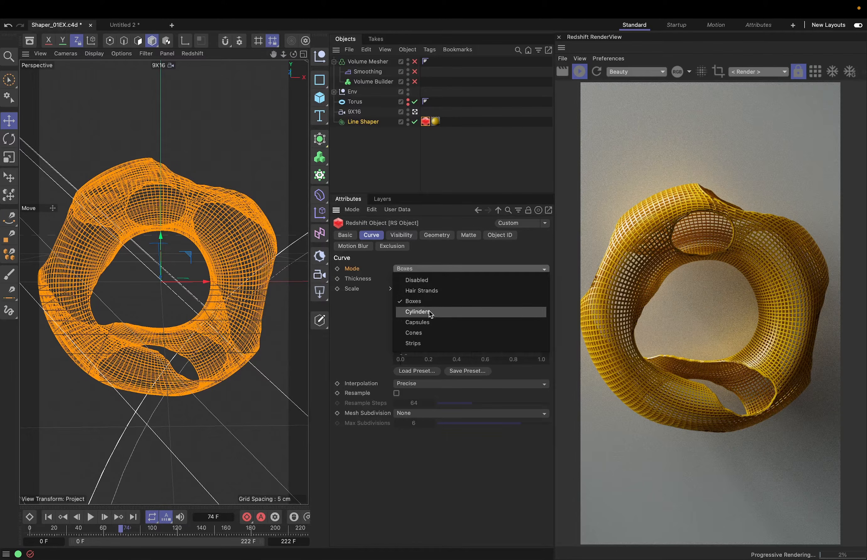
left_click(364, 270)
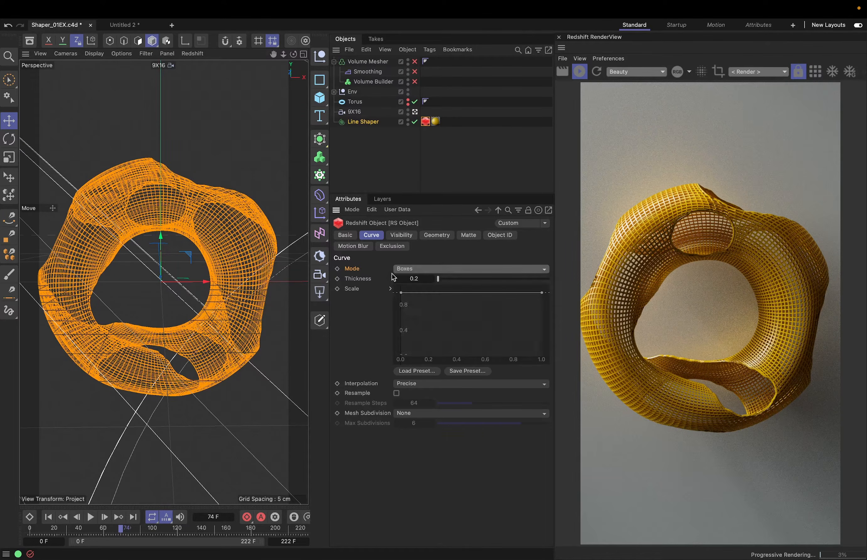
Turn on Triangulate for this scene's Line Shaper and set its noise Threshold to 21 %
left_click(380, 123)
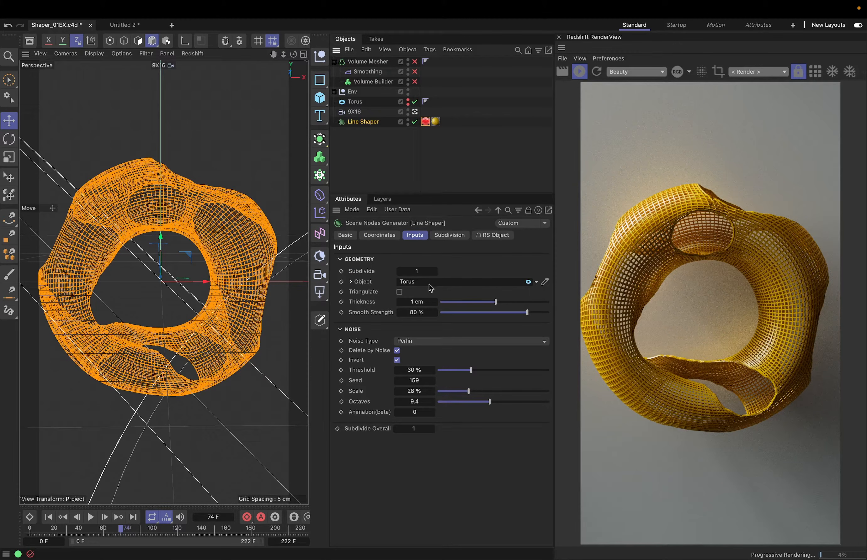
left_click(400, 293)
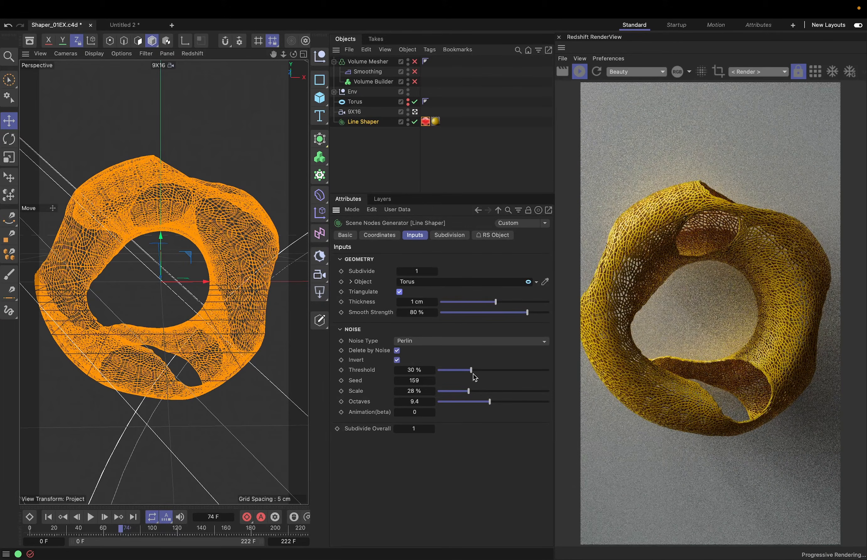
left_click_drag(471, 370, 462, 370)
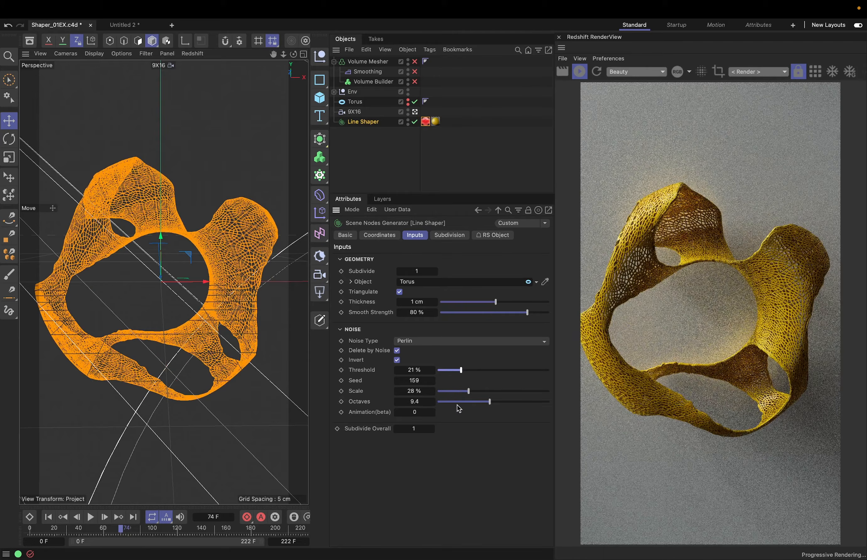
Set the Line Shaper's noise Scale to 18 % and turn on the Geometry Override in its Redshift Object tag
left_click_drag(455, 397, 459, 394)
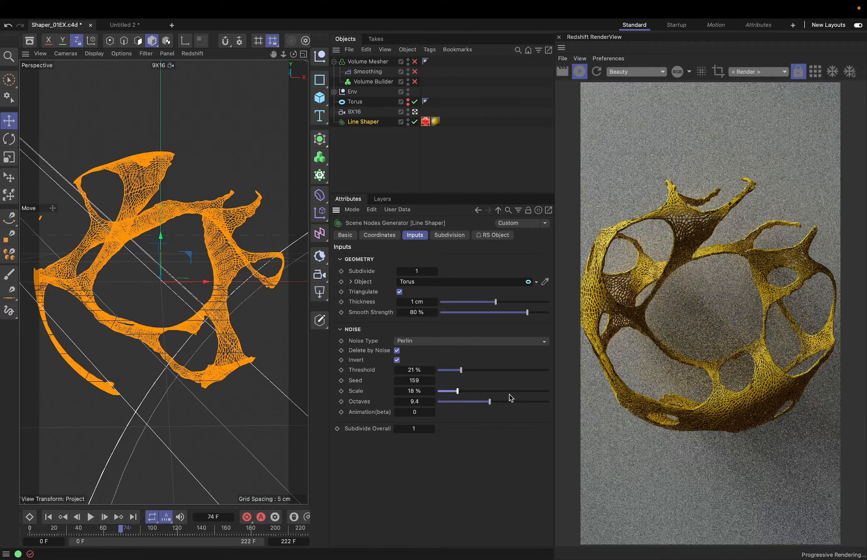
left_click(426, 122)
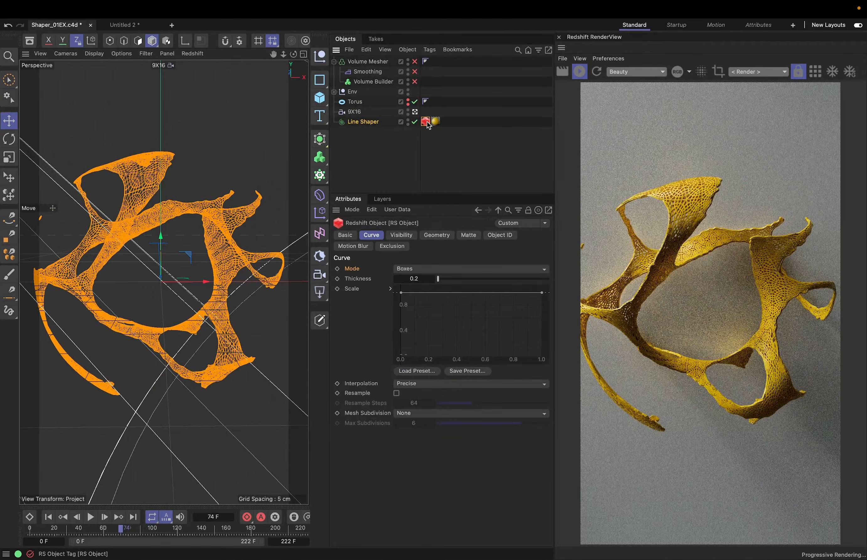
left_click(436, 236)
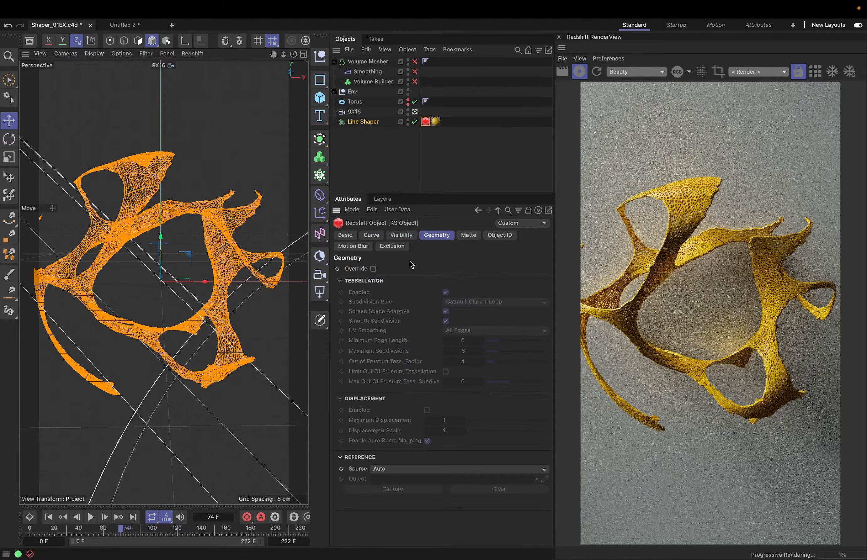
left_click(374, 269)
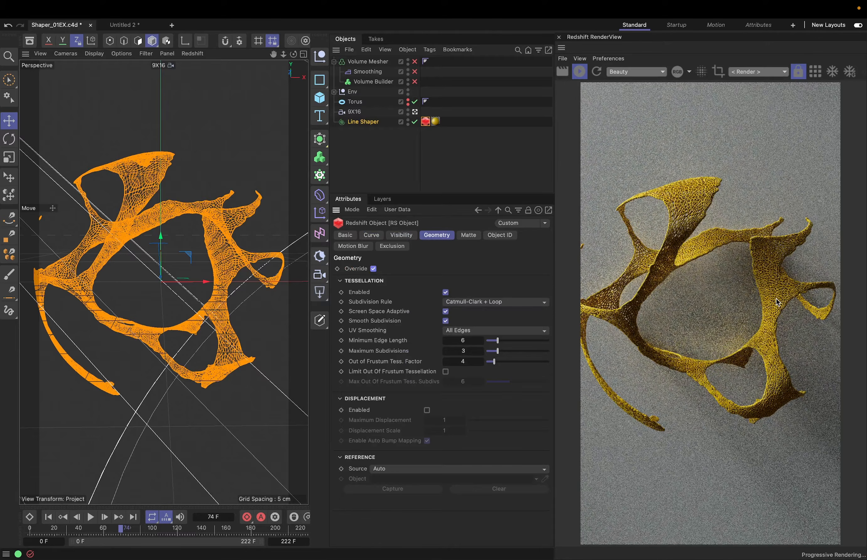
Examine the tessellated Line Shaper lines up close in the viewport and render, and restore the original camera view
scroll(158, 276, "up", 5)
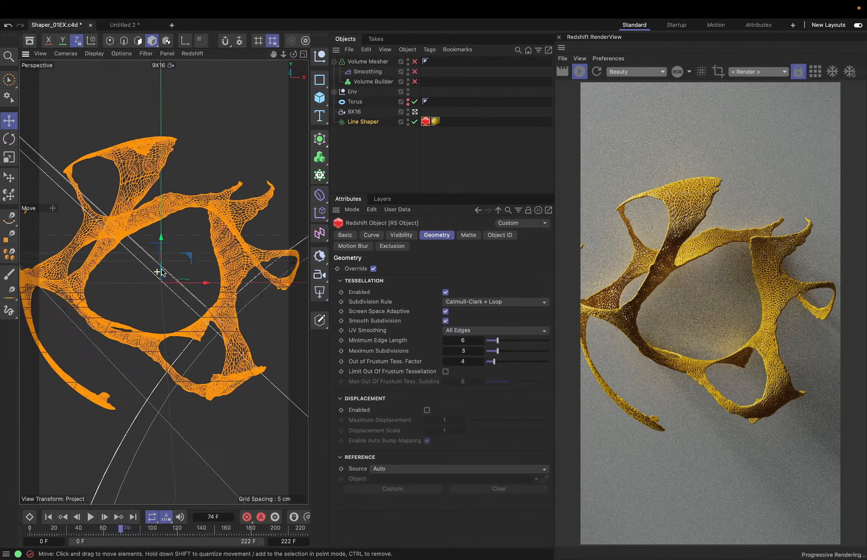
scroll(157, 272, "up", 5)
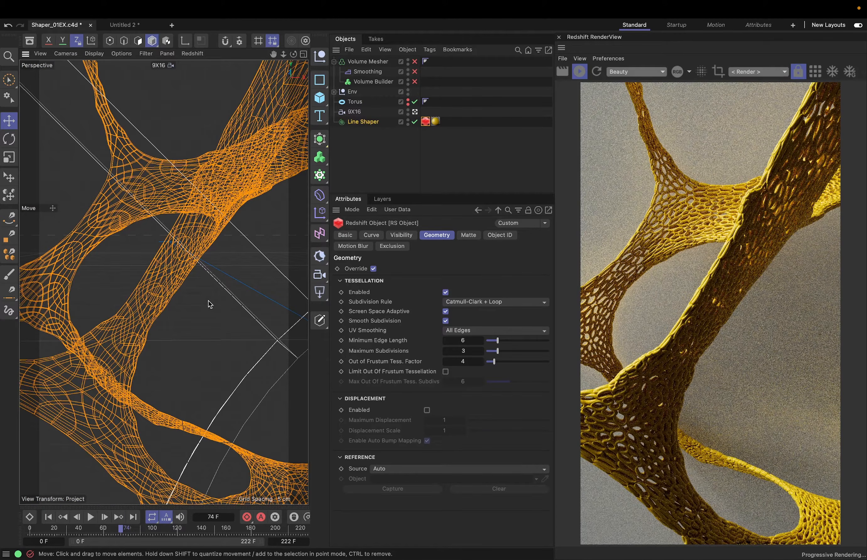
key("super+shift+z")
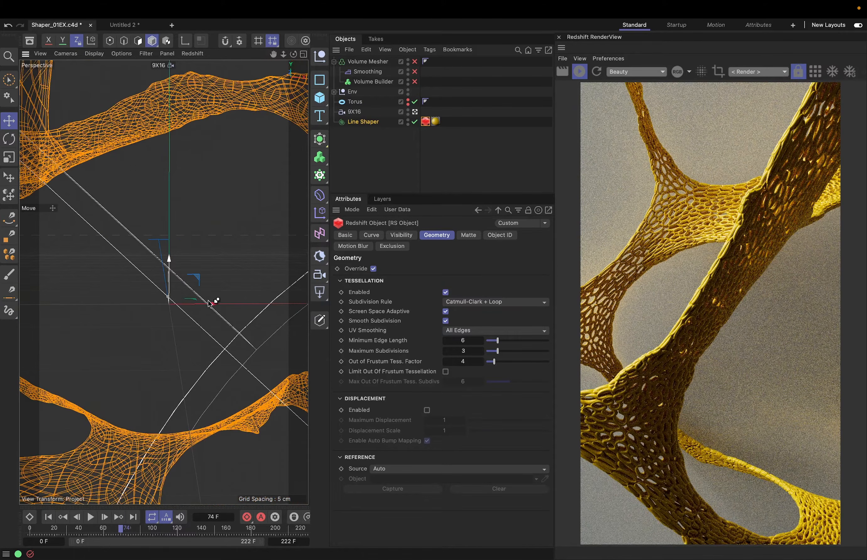
key("super+shift+z")
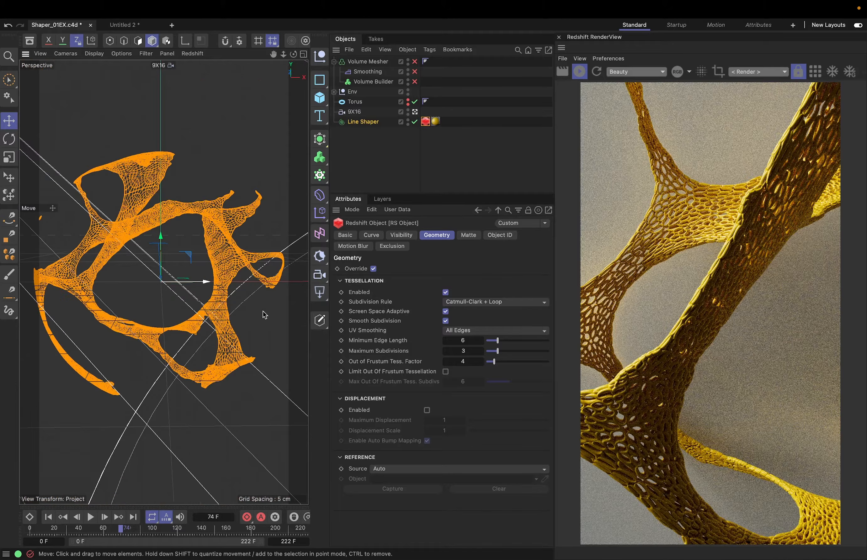
Stop the Redshift interactive render and open the Line Shaper asset for editing as a group
left_click(579, 73)
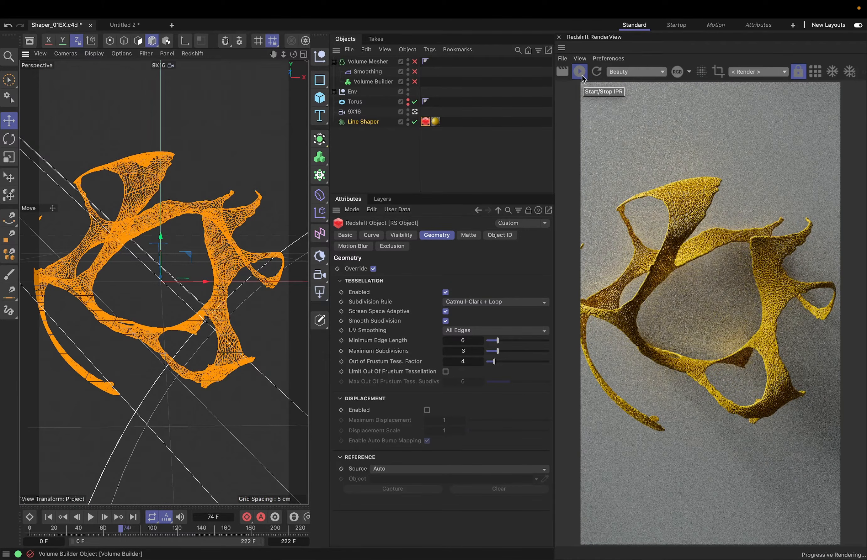
left_click(581, 75)
left_click(380, 162)
left_click(364, 122)
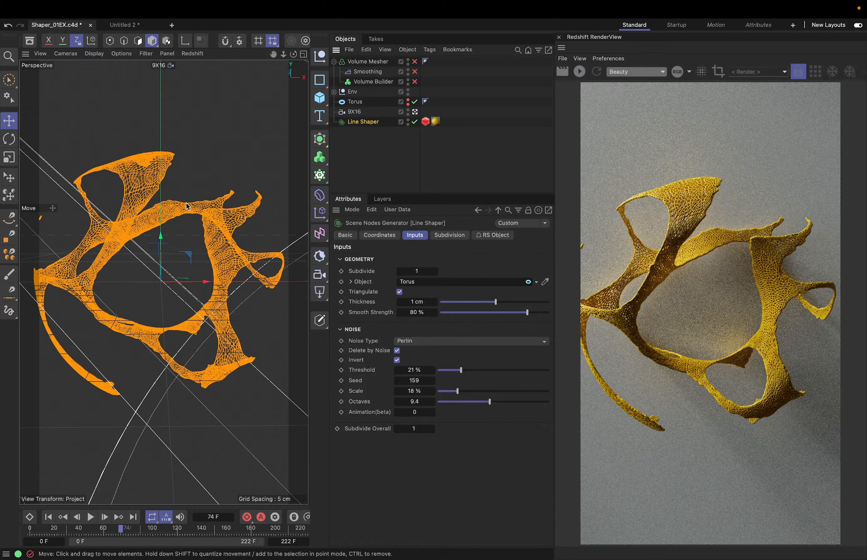
right_click(355, 122)
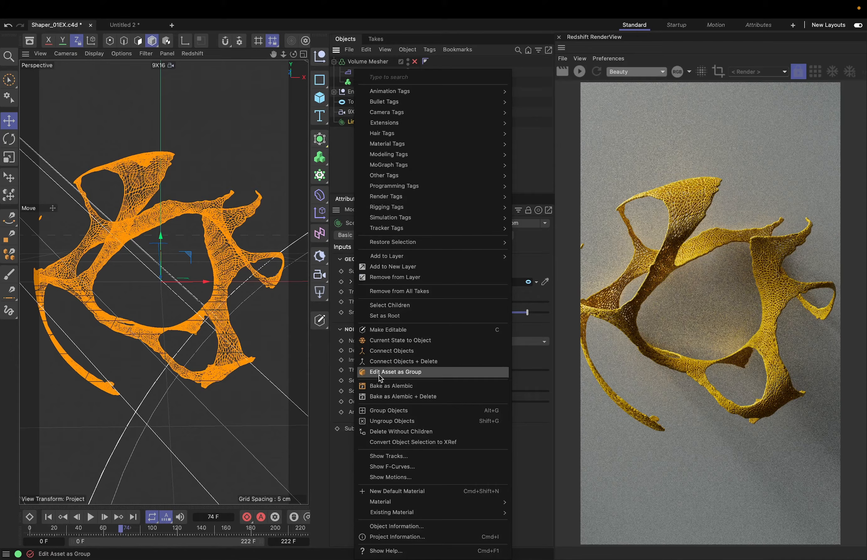
left_click(402, 375)
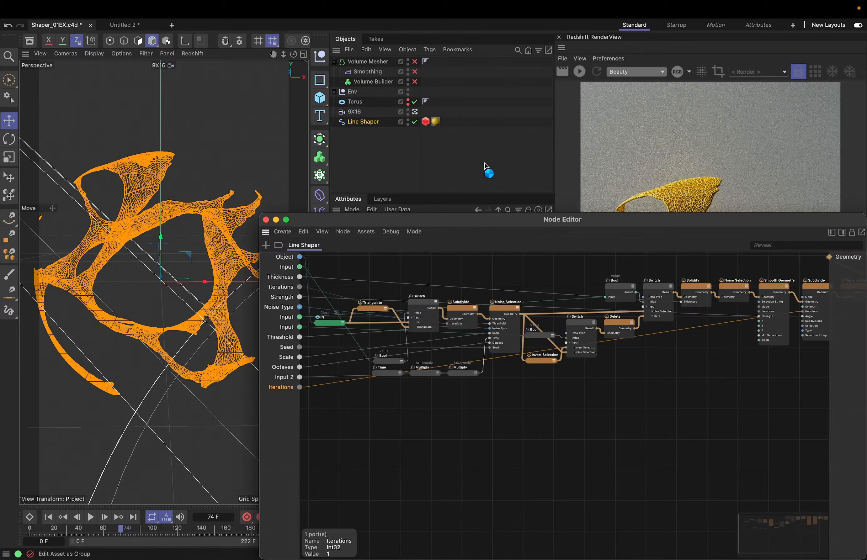
Examine the Line Shaper's node graph in the Node Editor, from its input ports through to the Geometry output, and close the editor
left_click_drag(490, 227, 296, 160)
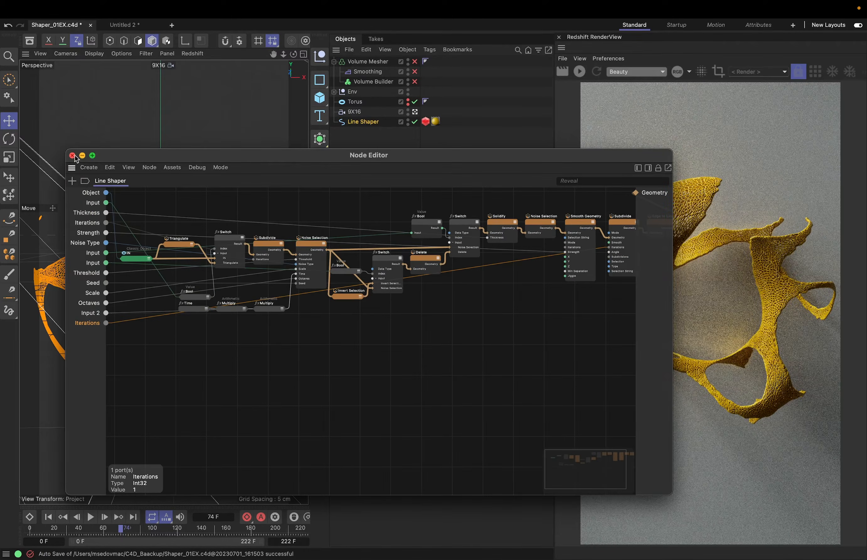
left_click(73, 156)
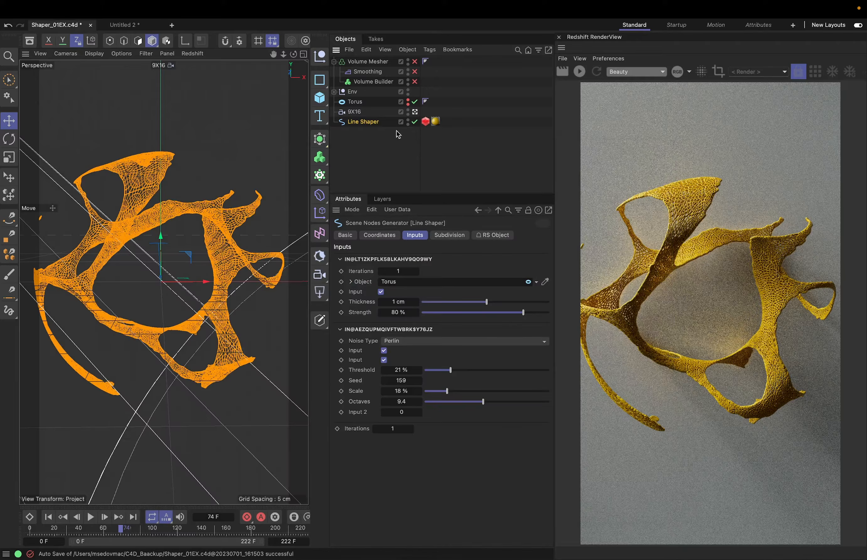
double_click(343, 122)
left_click(266, 116)
left_click(368, 129)
double_click(346, 124)
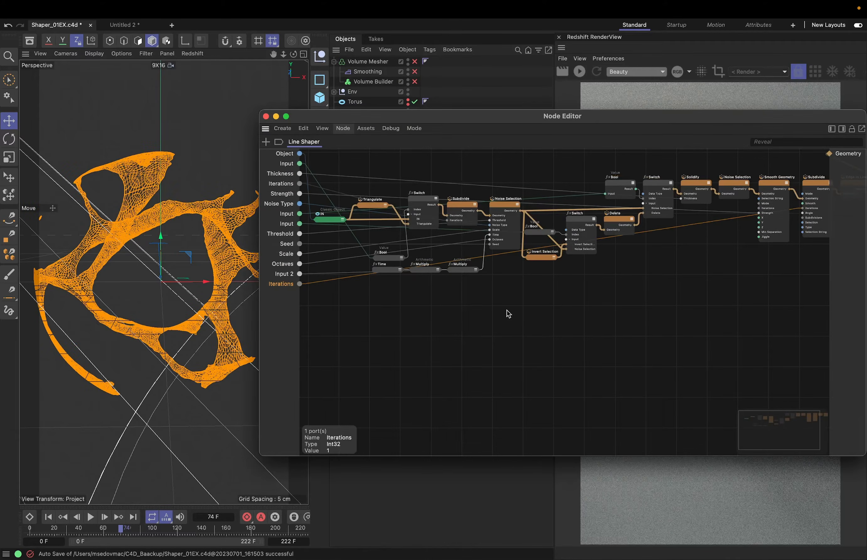
middle_click_drag(798, 184, 726, 188)
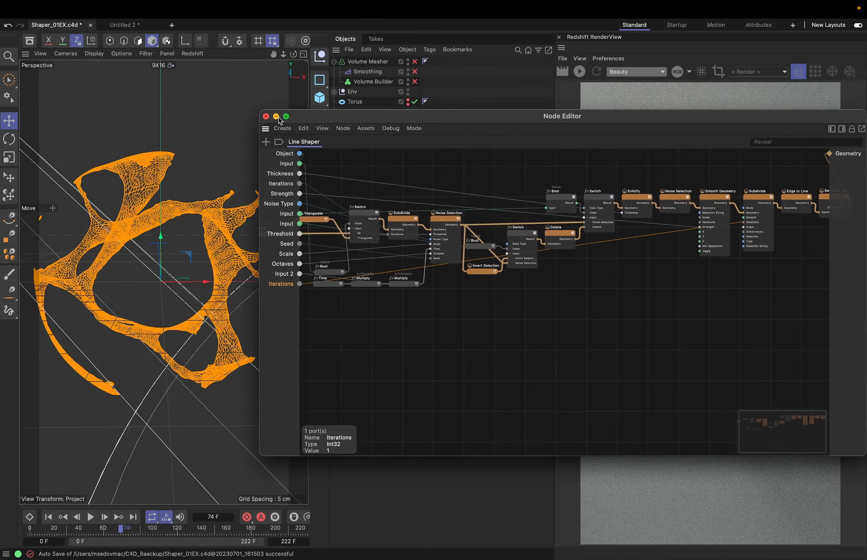
left_click(266, 116)
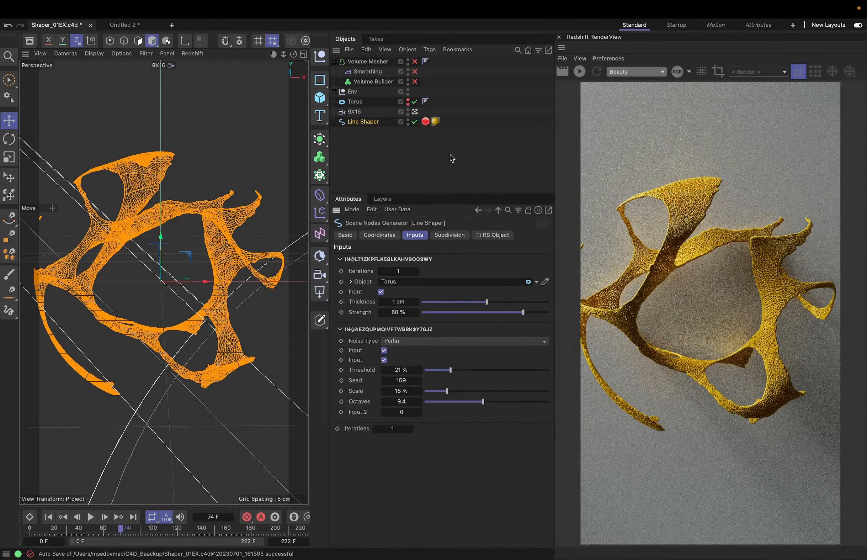